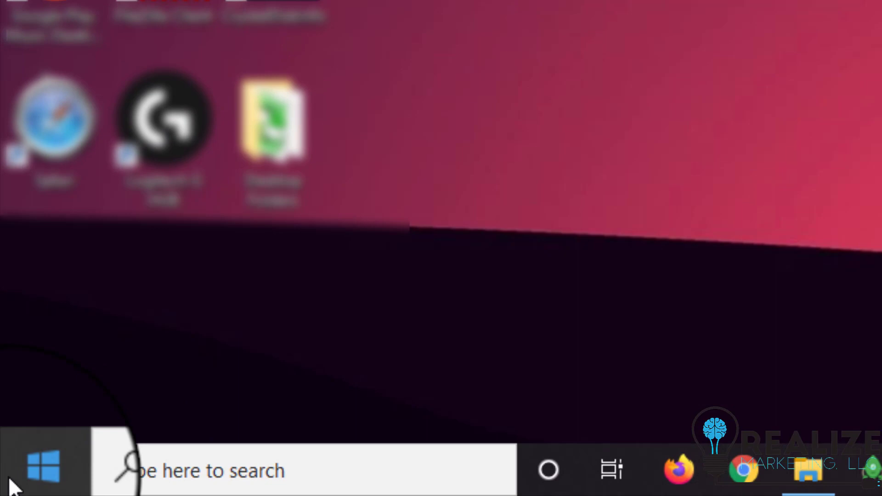
- Under Settings > Update & Security > Backup, add Seagate Expansion Drive (E:) as the File History drive
{"action": "left_click", "coordinate": [20, 471]}
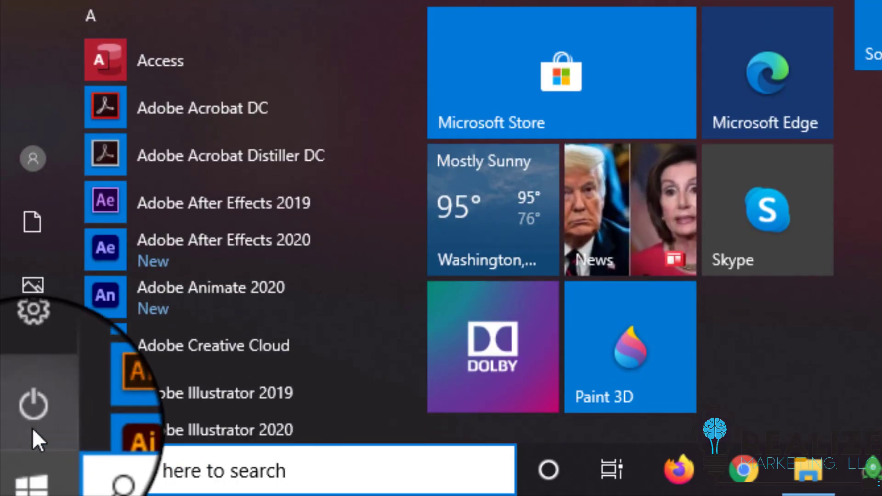
{"action": "left_click", "coordinate": [62, 345]}
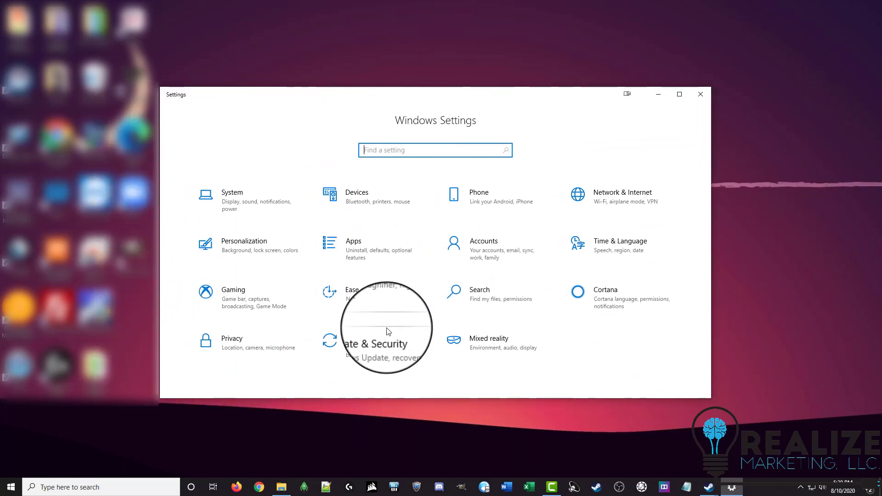
{"action": "left_click", "coordinate": [388, 333]}
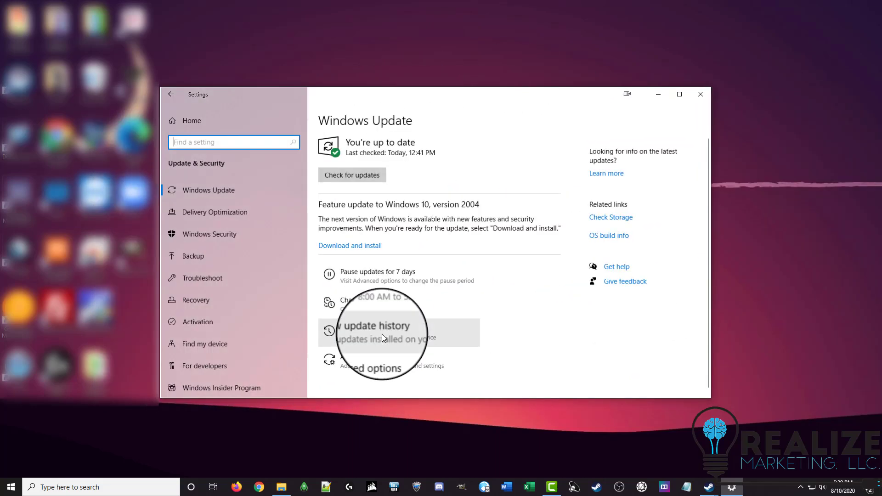
{"action": "left_click", "coordinate": [203, 256]}
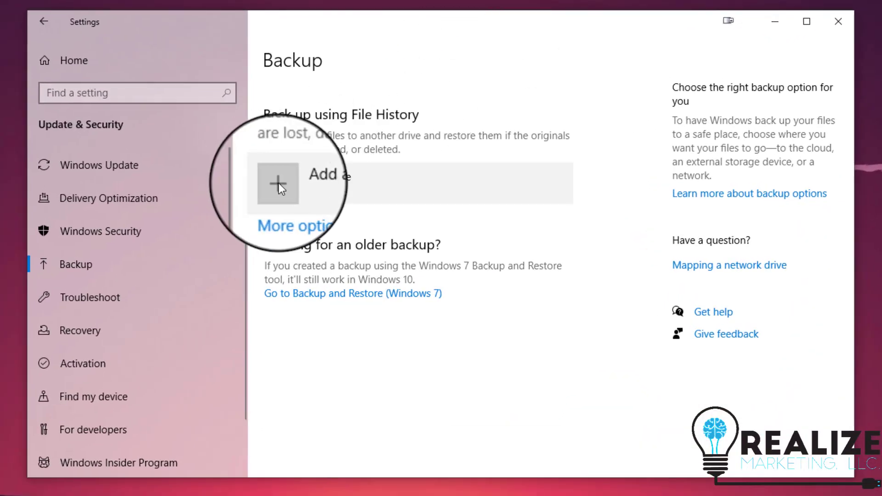
{"action": "left_click", "coordinate": [278, 183]}
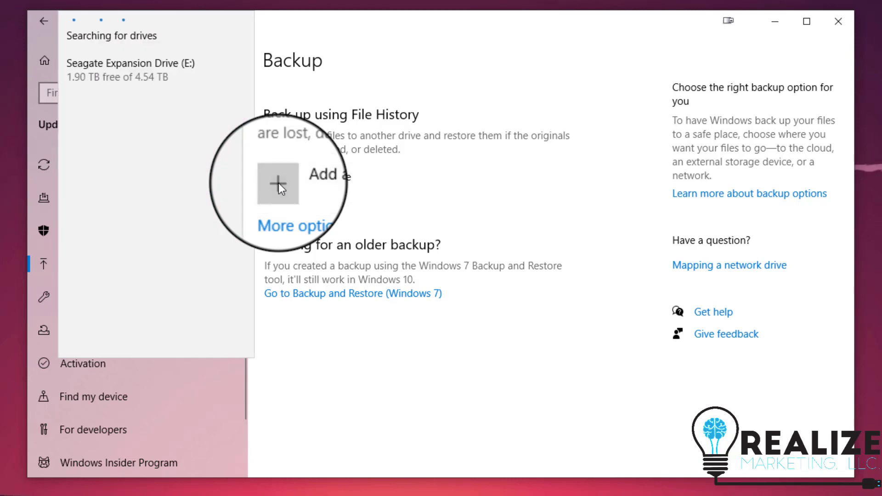
{"action": "left_click", "coordinate": [115, 64]}
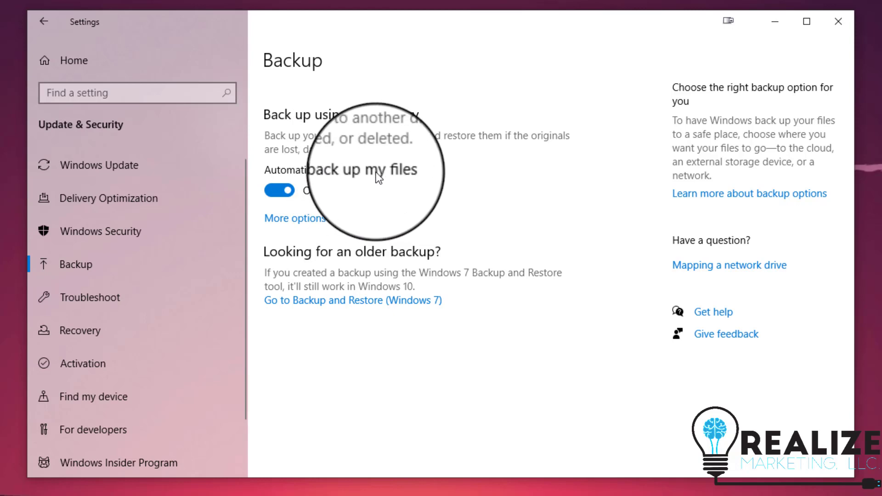
- In More options, set Back up my files to Daily and review the backed-up folder list
{"action": "left_click", "coordinate": [302, 219]}
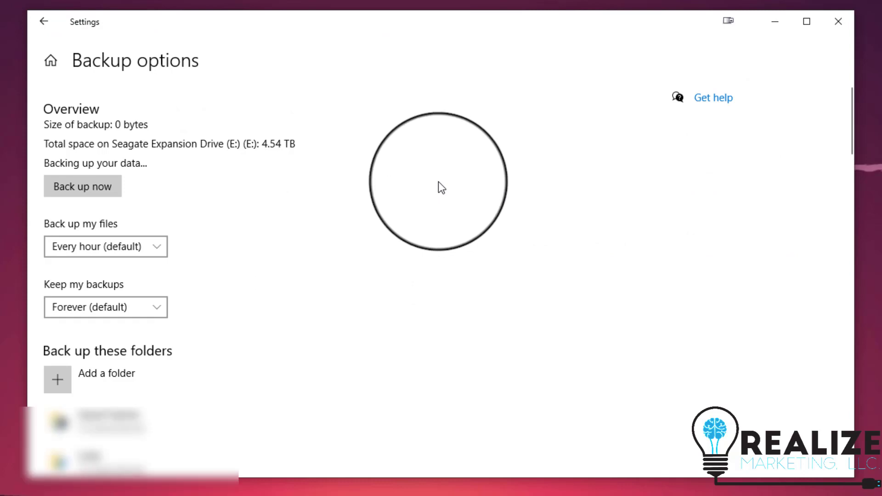
{"action": "scroll", "coordinate": [276, 182], "scroll_direction": "down", "scroll_amount": 2}
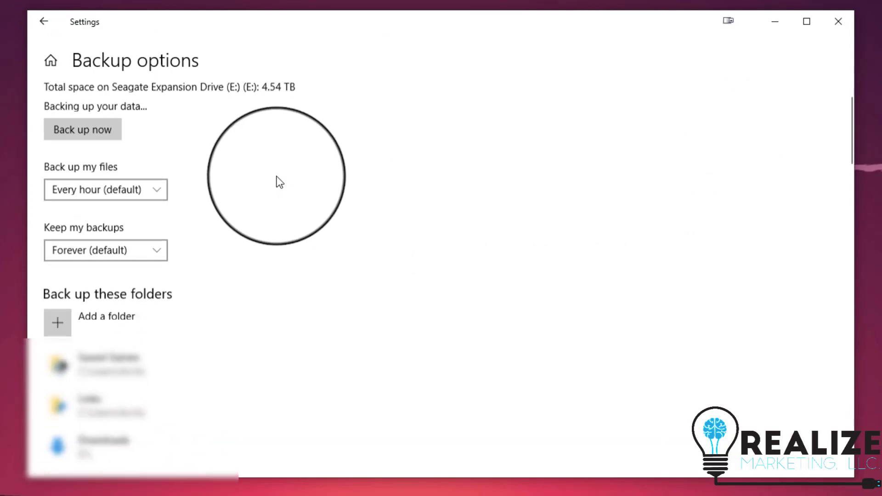
{"action": "left_click", "coordinate": [154, 188]}
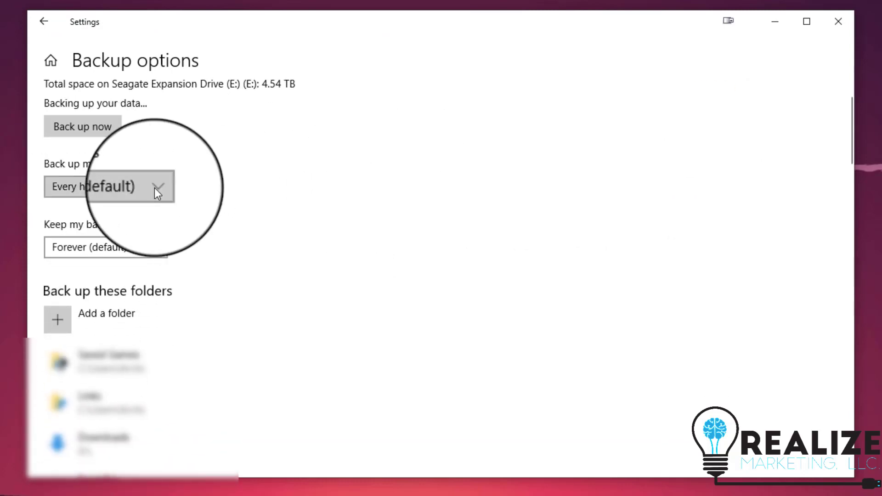
{"action": "left_click", "coordinate": [154, 188]}
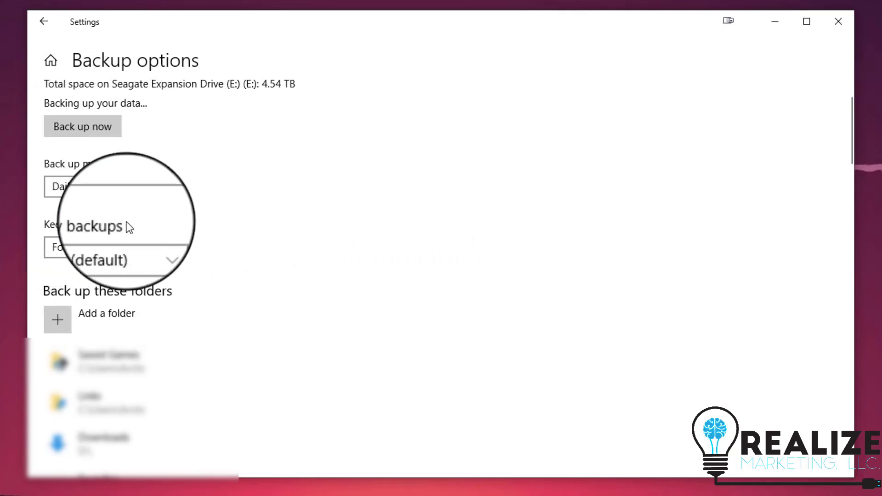
{"action": "scroll", "coordinate": [248, 234], "scroll_direction": "down", "scroll_amount": 5}
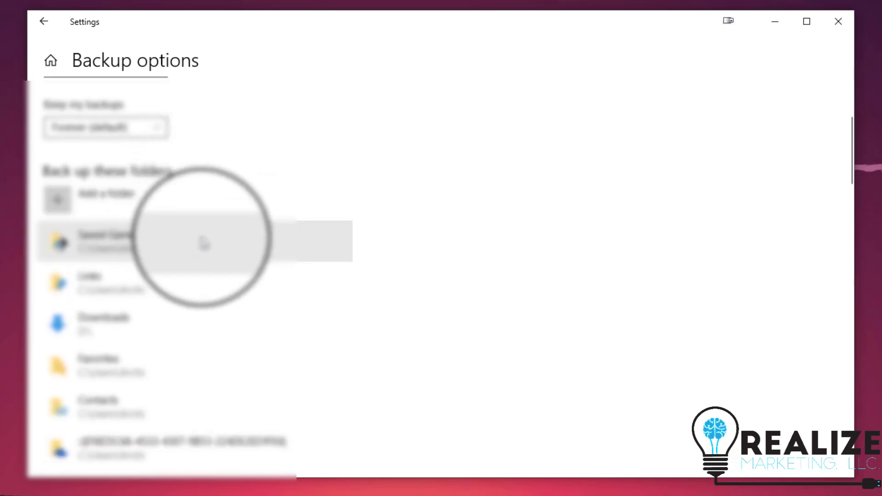
{"action": "scroll", "coordinate": [197, 275], "scroll_direction": "down", "scroll_amount": 12}
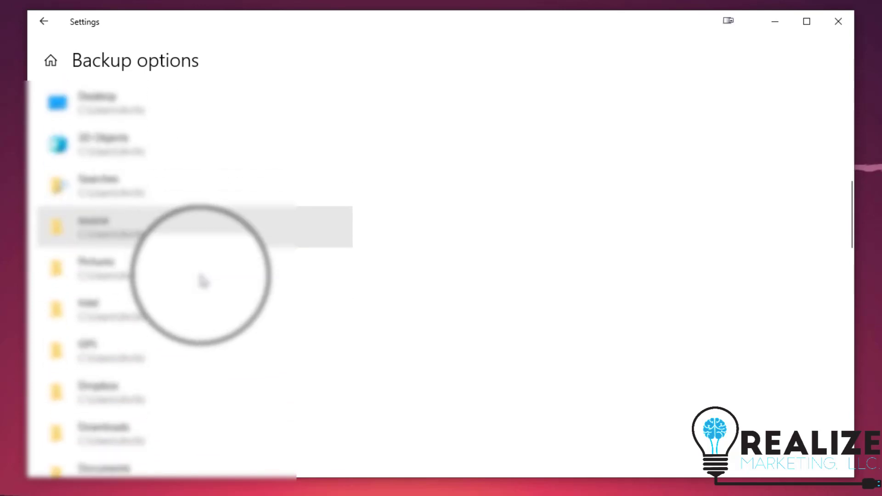
{"action": "scroll", "coordinate": [206, 281], "scroll_direction": "down", "scroll_amount": 10}
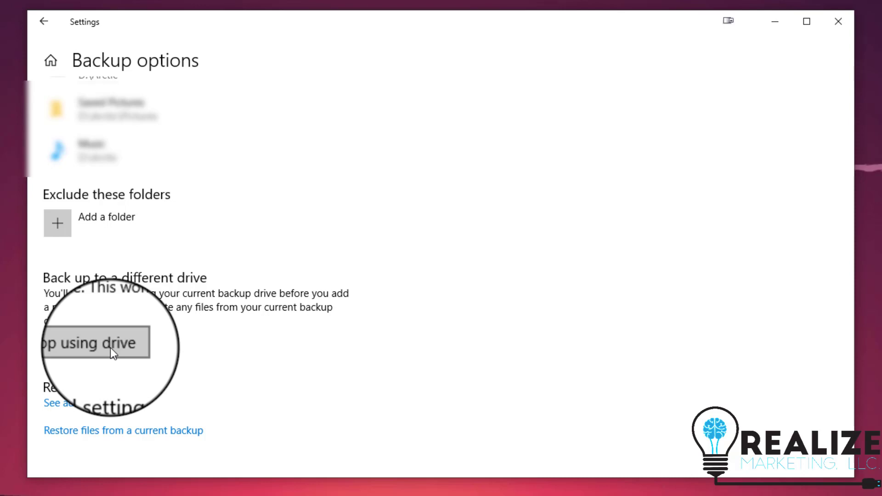
{"action": "scroll", "coordinate": [368, 329], "scroll_direction": "up", "scroll_amount": 10}
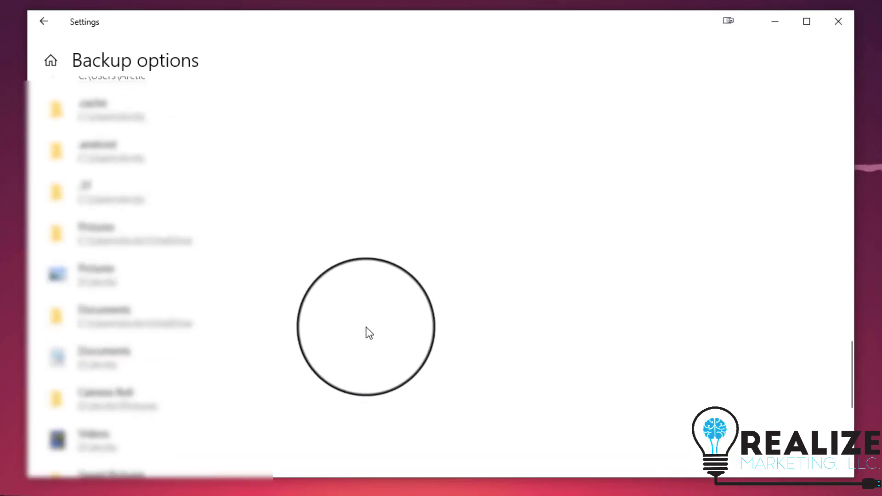
{"action": "scroll", "coordinate": [367, 323], "scroll_direction": "up", "scroll_amount": 15}
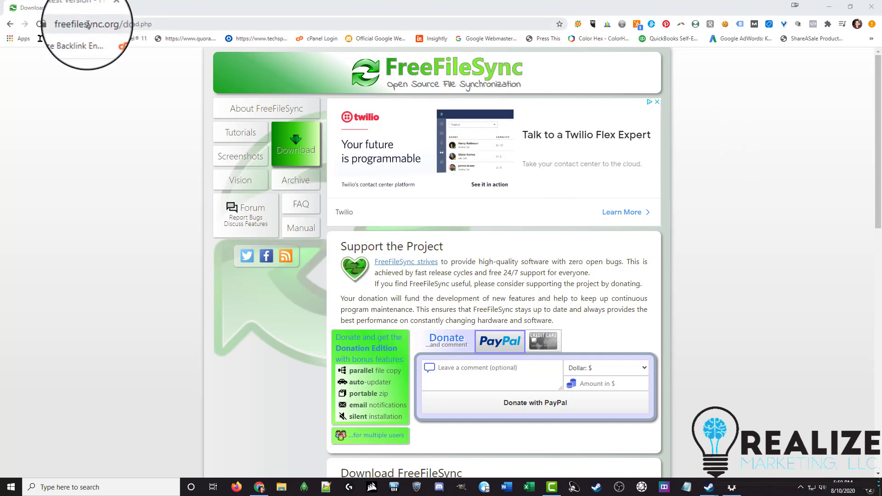
- Reach the FreeFileSync 11.0 Windows download link, then maximize the FreeFileSync window
{"action": "left_click", "coordinate": [9, 24]}
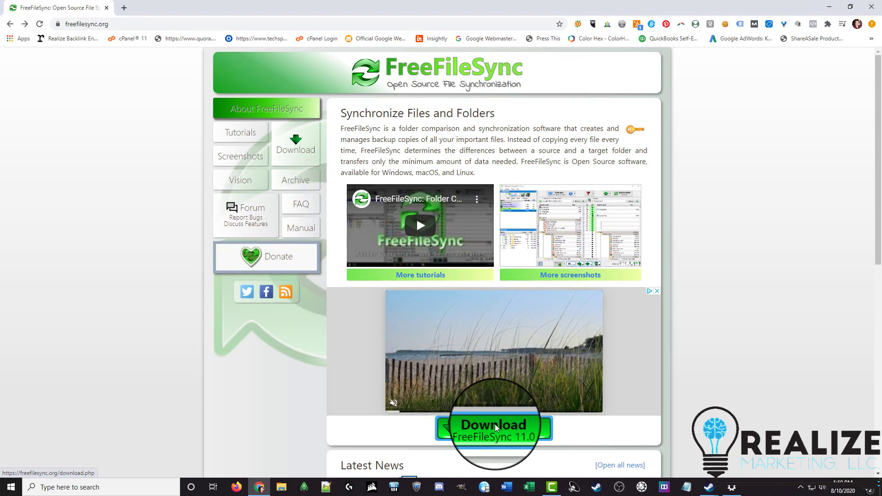
{"action": "left_click", "coordinate": [495, 425]}
{"action": "scroll", "coordinate": [707, 279], "scroll_direction": "down", "scroll_amount": 8}
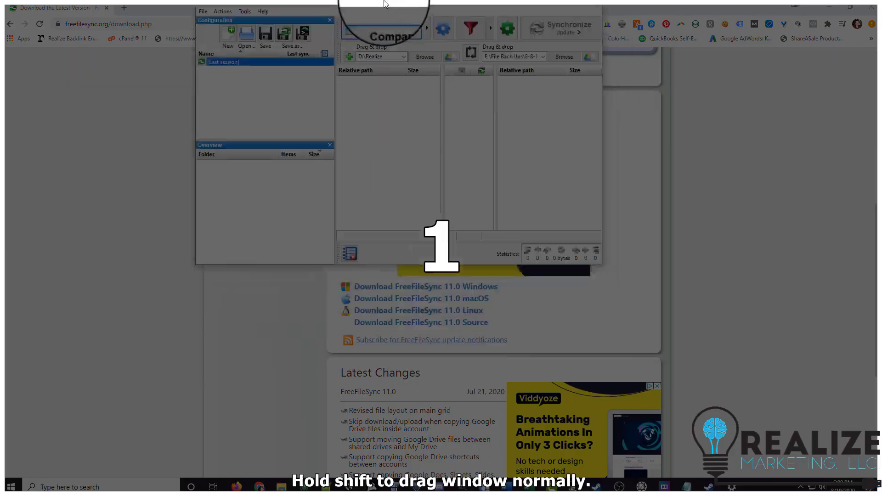
{"action": "left_click_drag", "start_coordinate": [384, 3], "coordinate": [380, 3]}
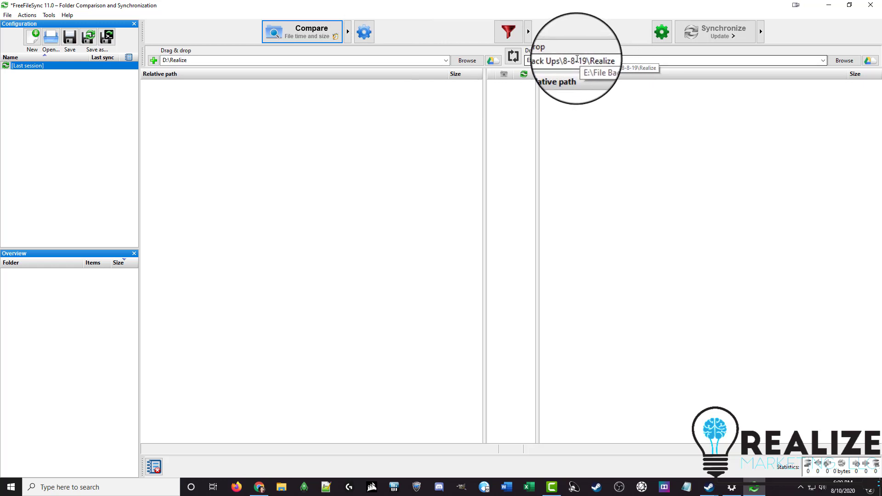
- Set the left source folder to D:\Realize\Adobe Videos and start browsing for the right-side folder
{"action": "left_click", "coordinate": [580, 58]}
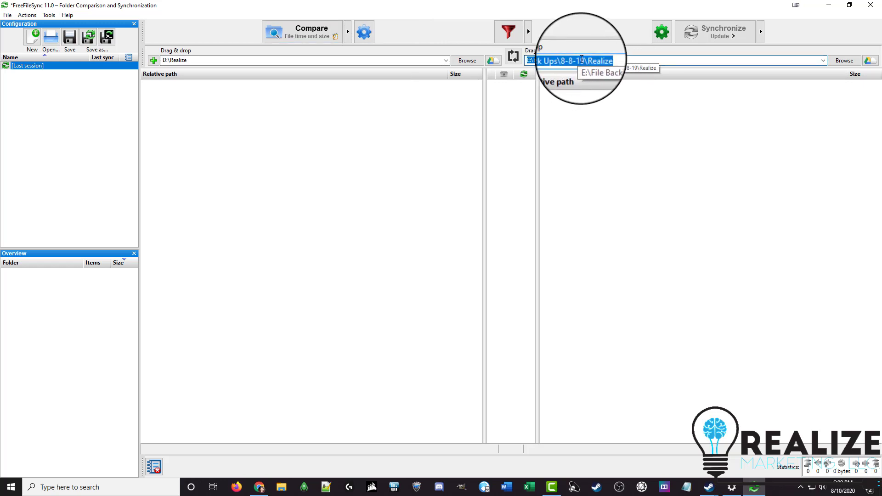
{"action": "left_click", "coordinate": [582, 60]}
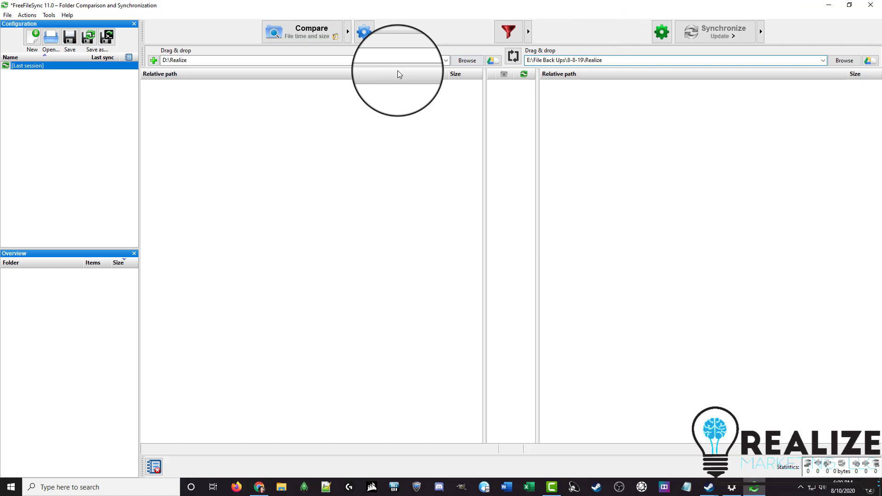
{"action": "left_click", "coordinate": [454, 59]}
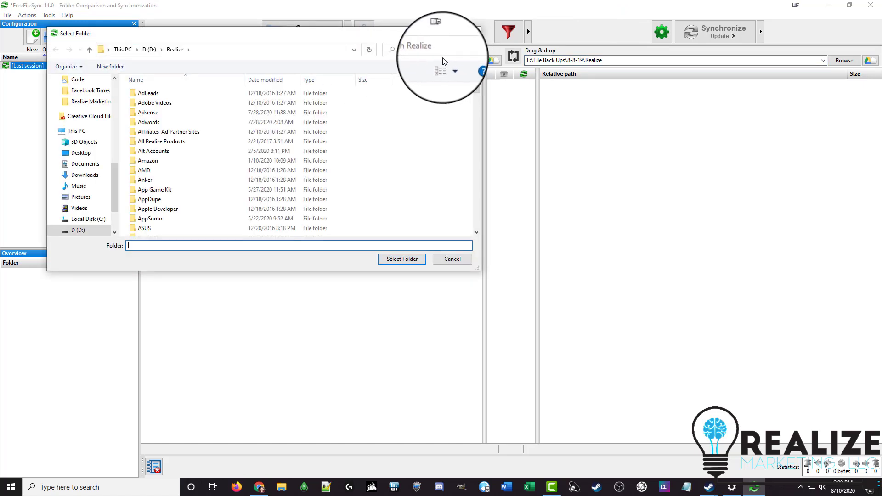
{"action": "left_click", "coordinate": [174, 102]}
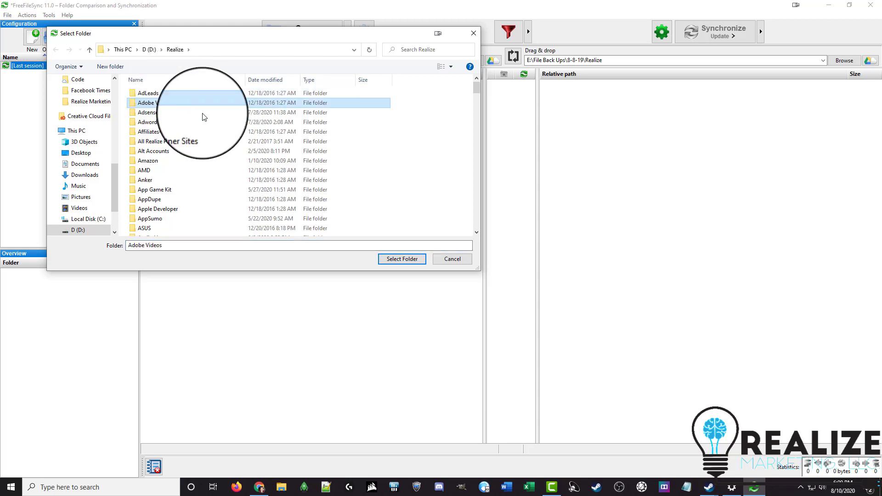
{"action": "left_click", "coordinate": [402, 260]}
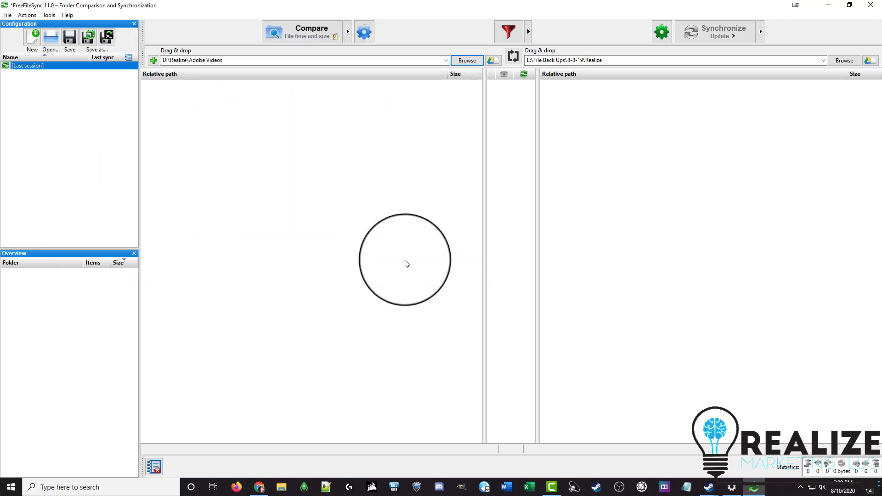
{"action": "left_click", "coordinate": [843, 61]}
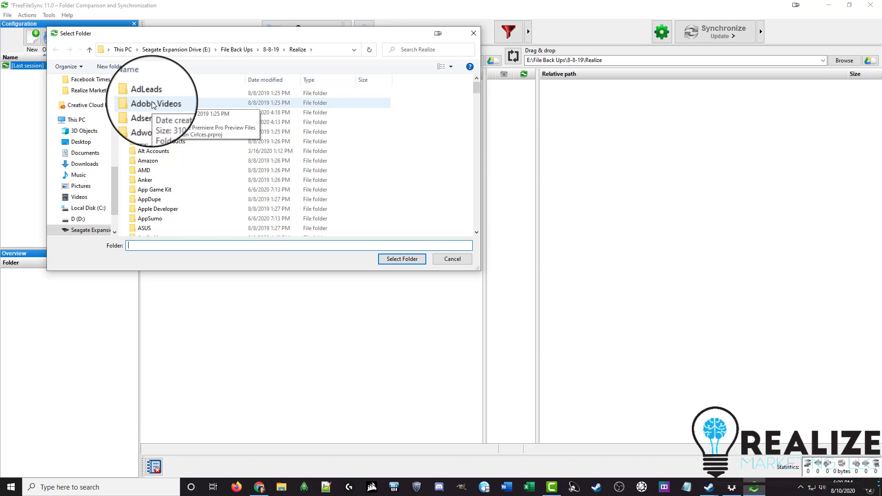
- Choose E:\File Back Ups\8-8-19\Realize\Adobe Videos as the right-side destination folder
{"action": "left_click", "coordinate": [154, 104]}
{"action": "left_click", "coordinate": [402, 259]}
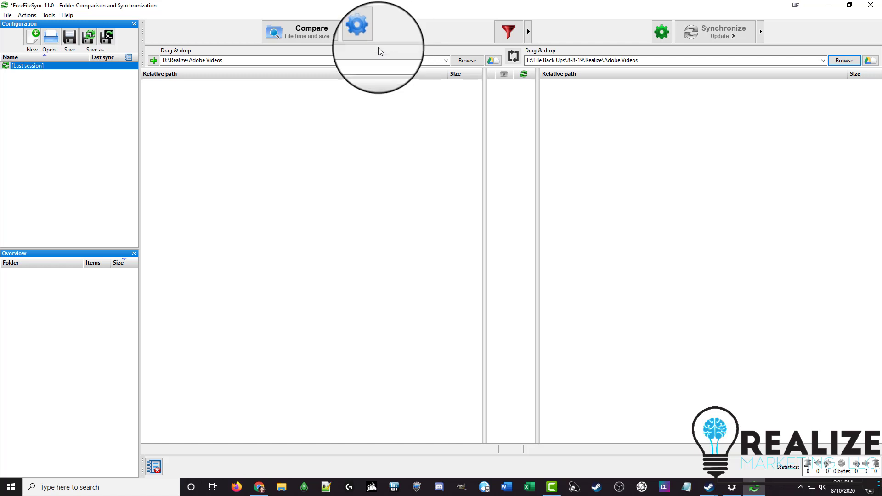
- Compare both Adobe Videos folders and run the Update synchronization, which completes with 0 items transferred
{"action": "left_click", "coordinate": [322, 34]}
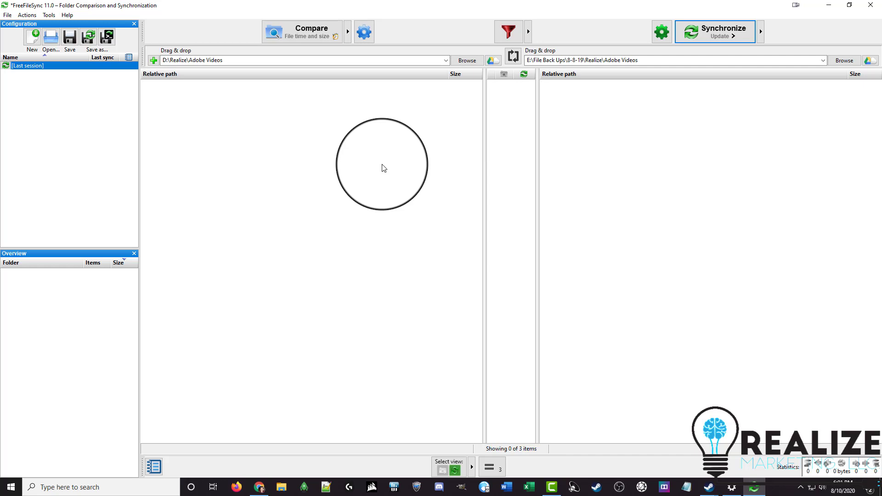
{"action": "left_click", "coordinate": [731, 36]}
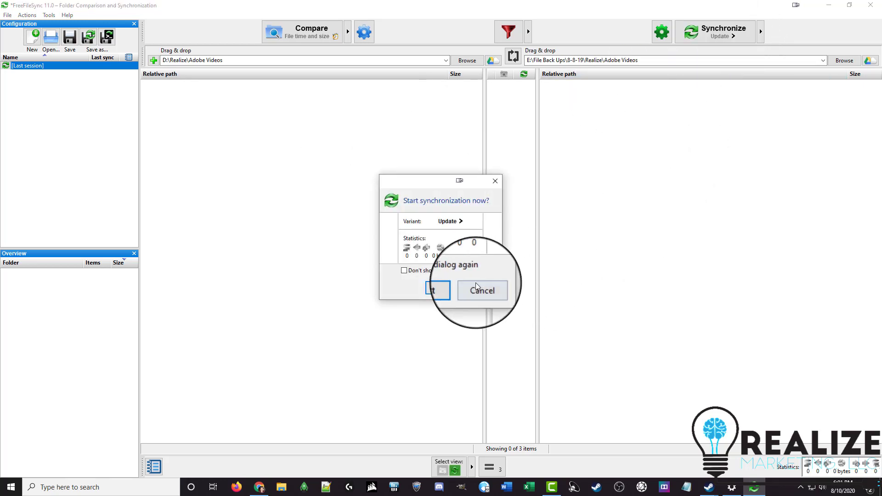
{"action": "left_click", "coordinate": [445, 288]}
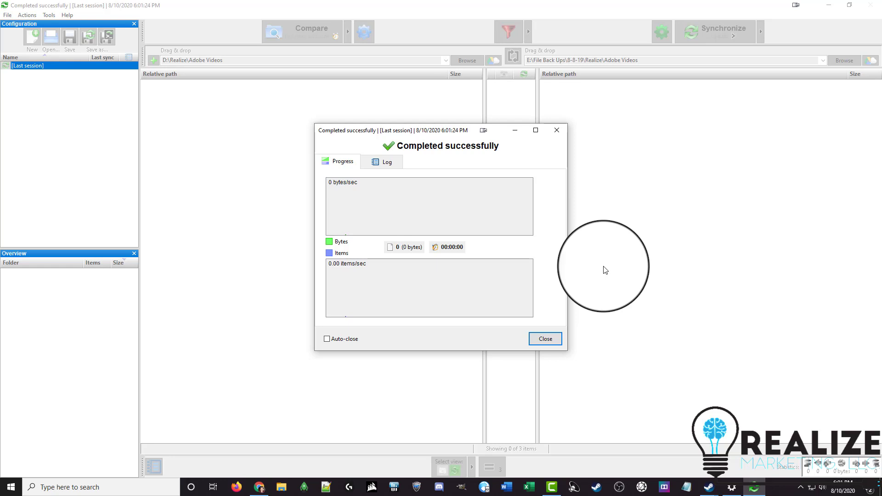
{"action": "left_click", "coordinate": [545, 338]}
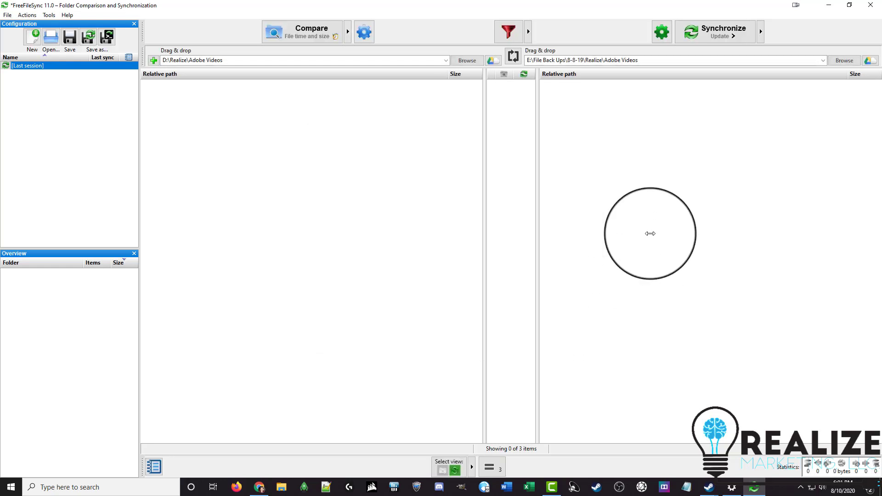